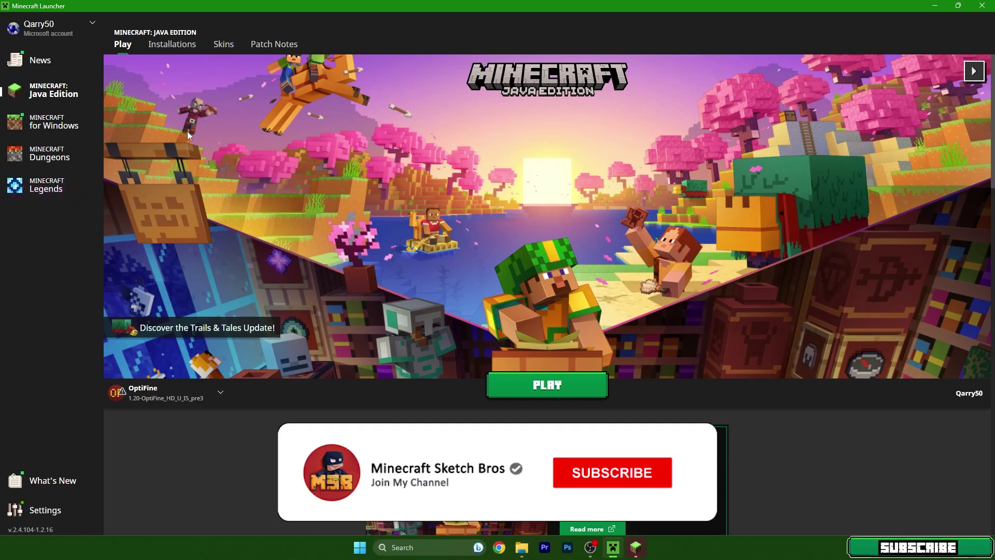
Step: Open the OptiFine installation for editing and show its additional options
click(166, 46)
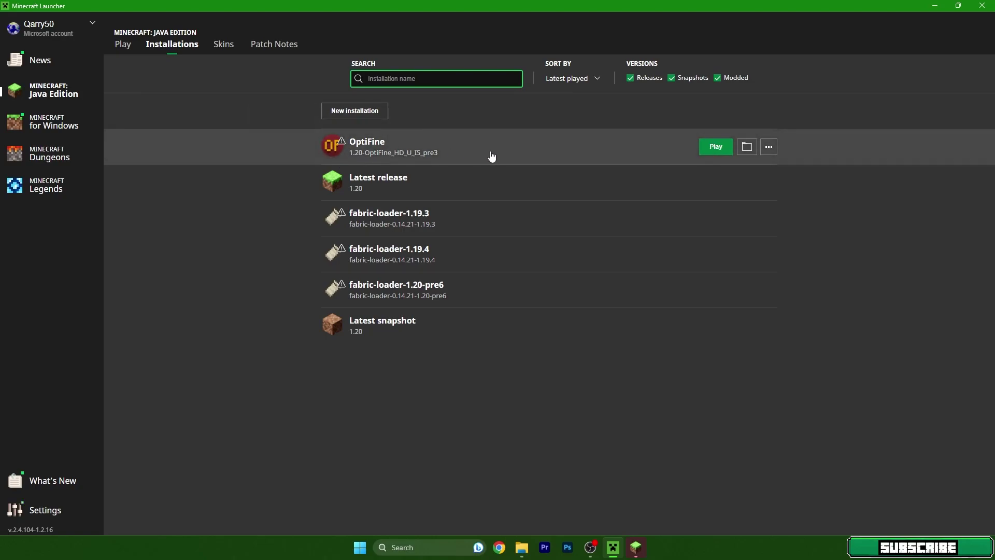
click(769, 147)
click(750, 169)
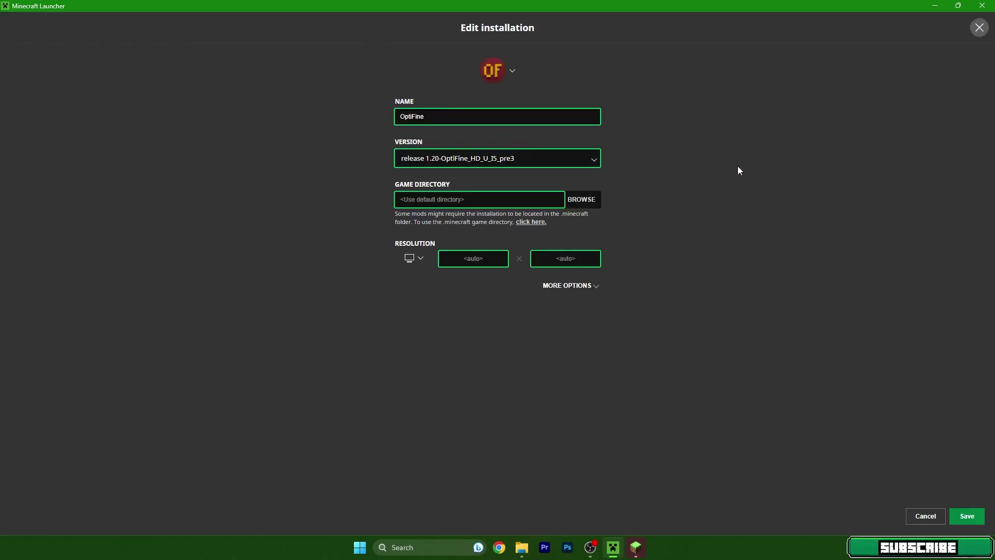
click(581, 292)
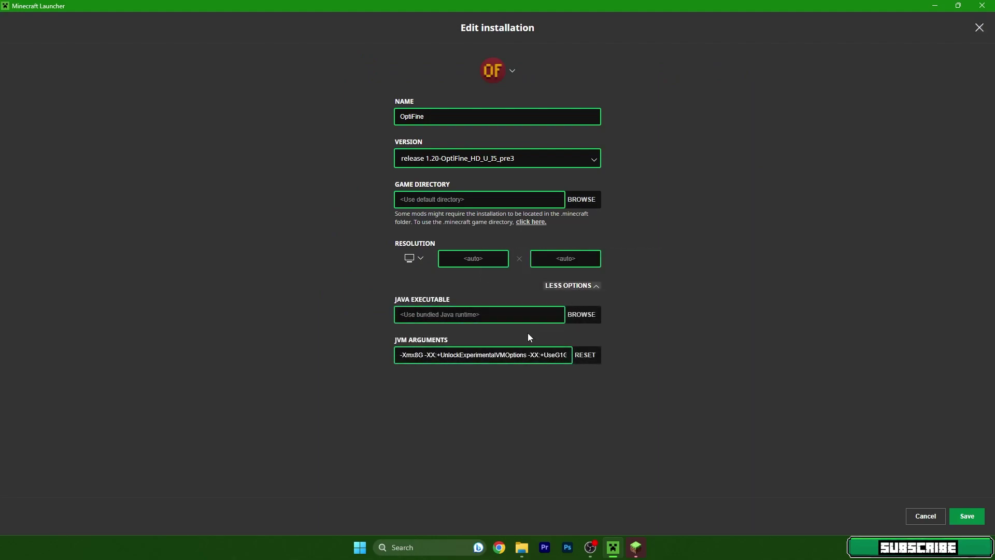
Step: Set the -Xmx memory allocation in the JVM arguments to 2G
click(419, 355)
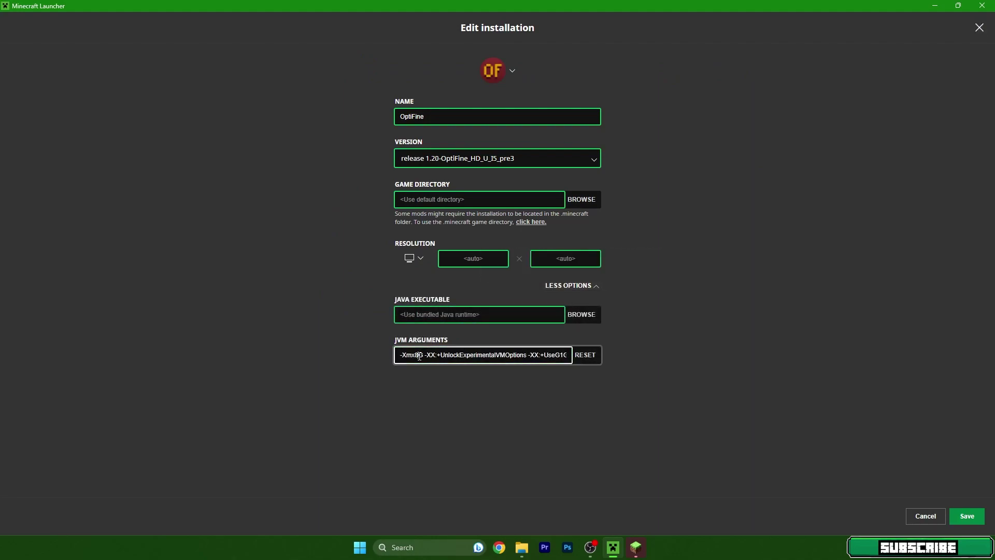
text(2)
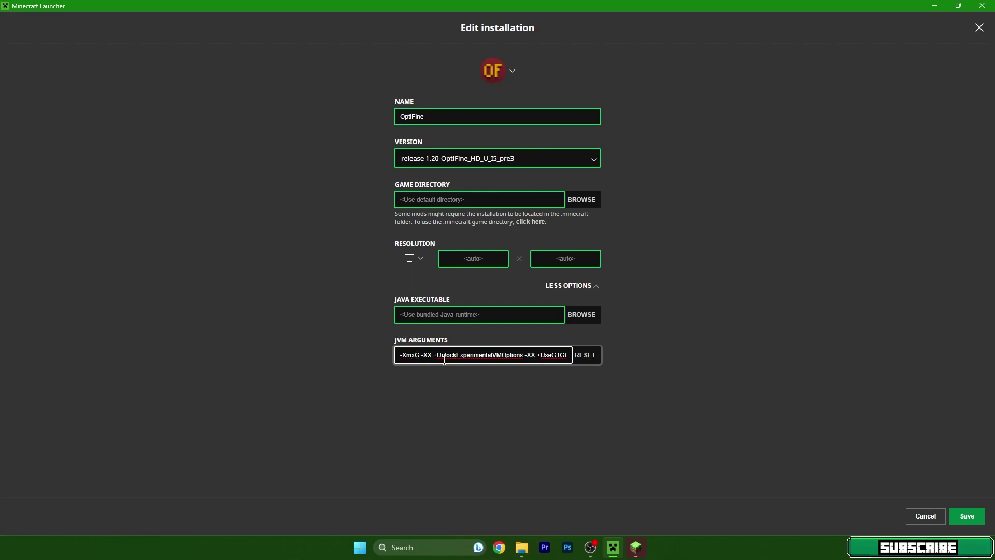
click(424, 366)
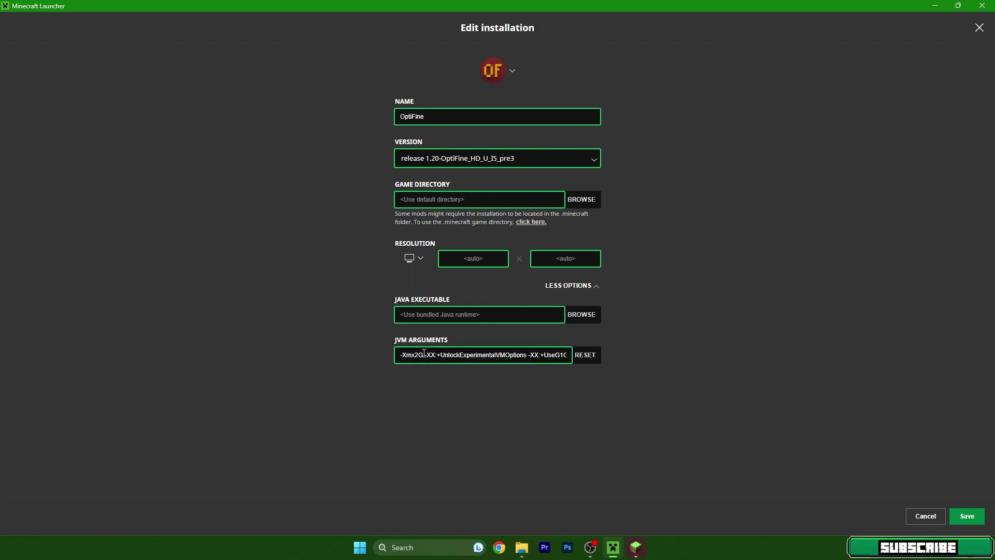
Step: Set the -Xmx memory allocation in the JVM arguments to 8G
click(420, 356)
key(BackSpace)
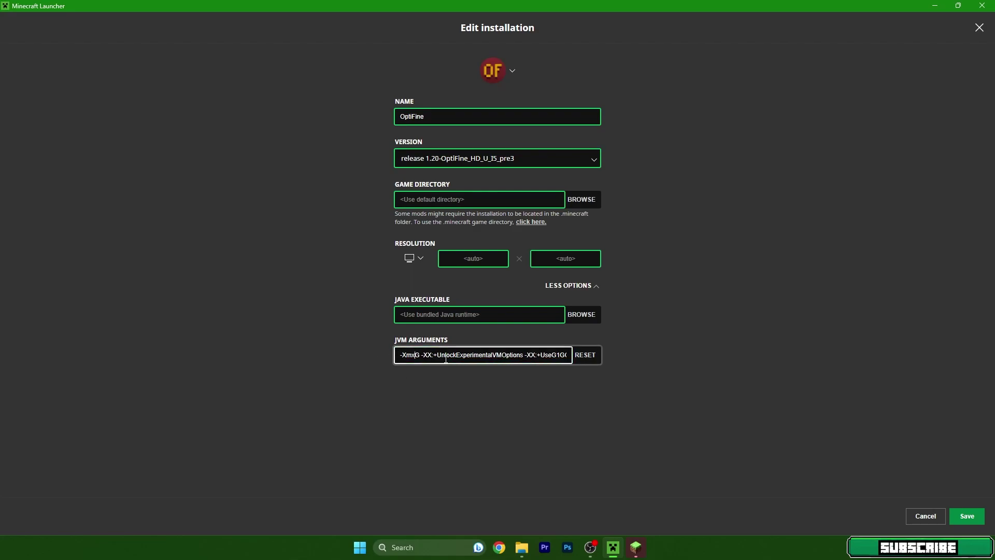
text(8)
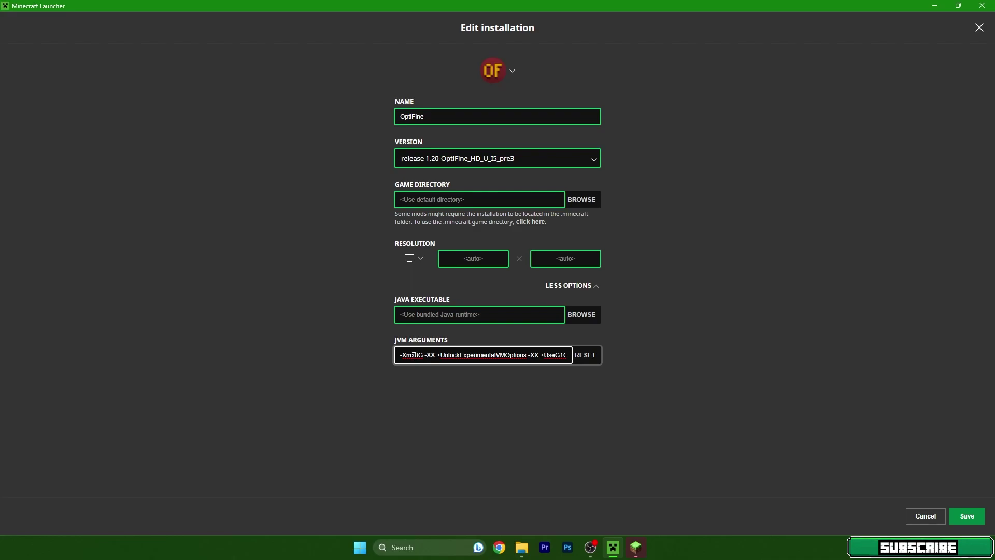
text(1)
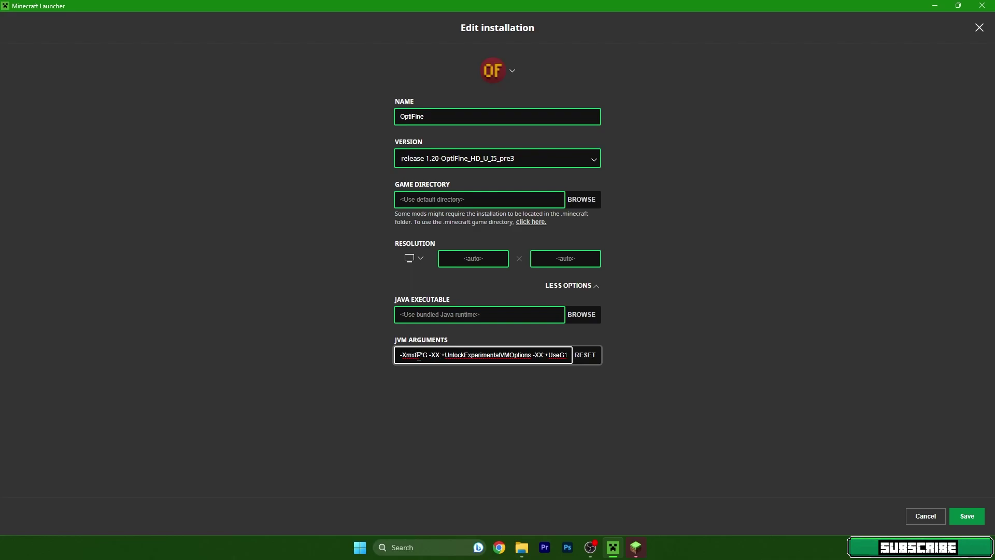
key(BackSpace)
click(410, 377)
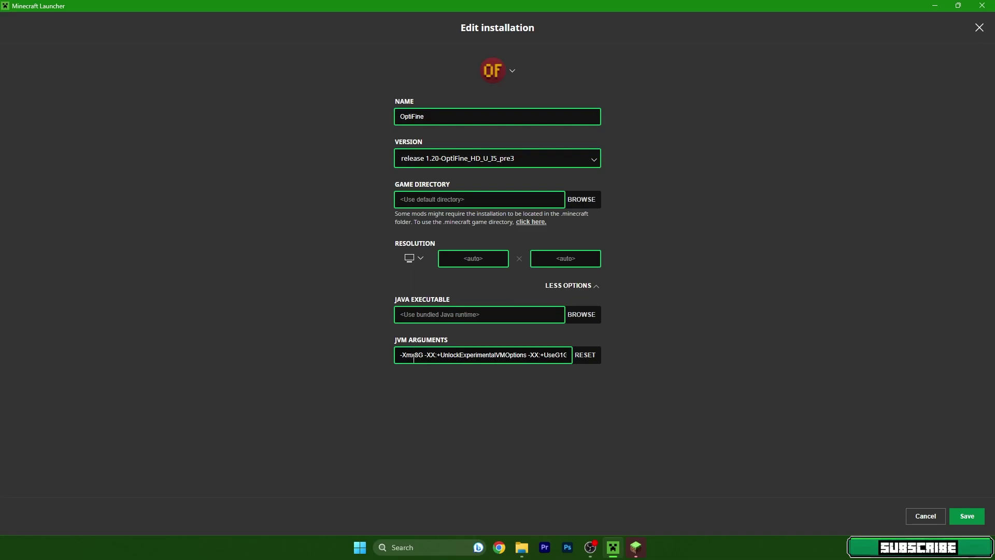
Step: Save the edited OptiFine installation
drag(415, 357, 430, 358)
click(781, 439)
click(964, 516)
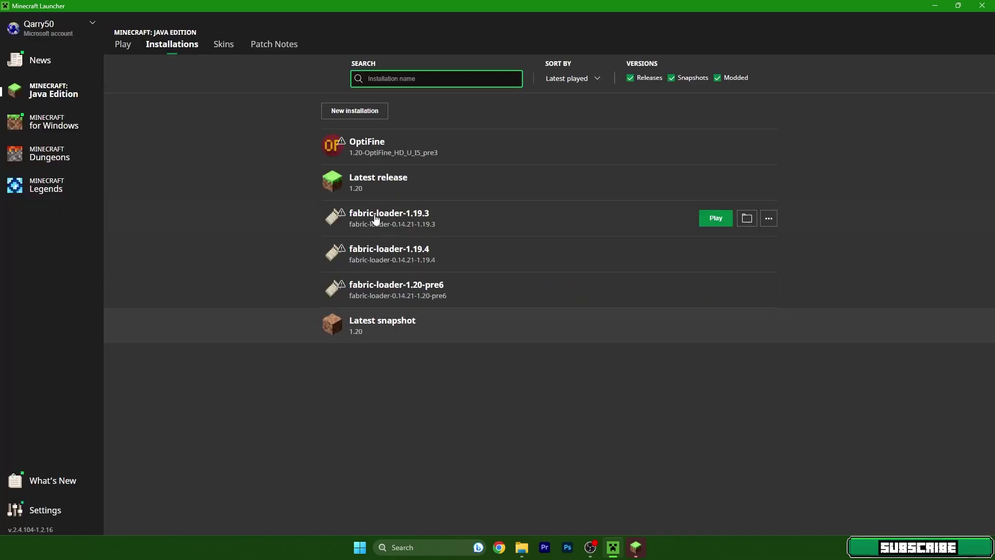
Step: Launch the game with the OptiFine installation and quit the instance that was already running
click(124, 45)
click(547, 386)
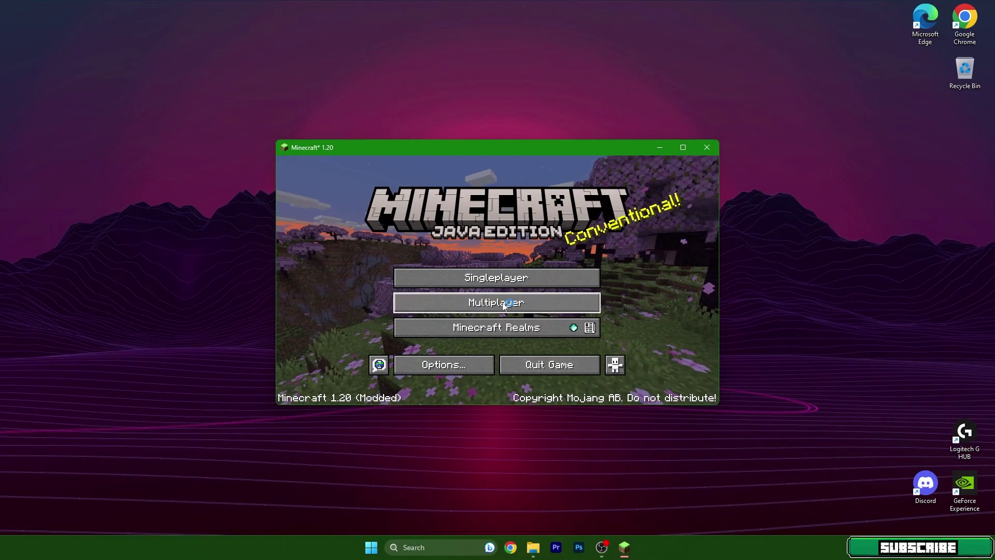
click(549, 364)
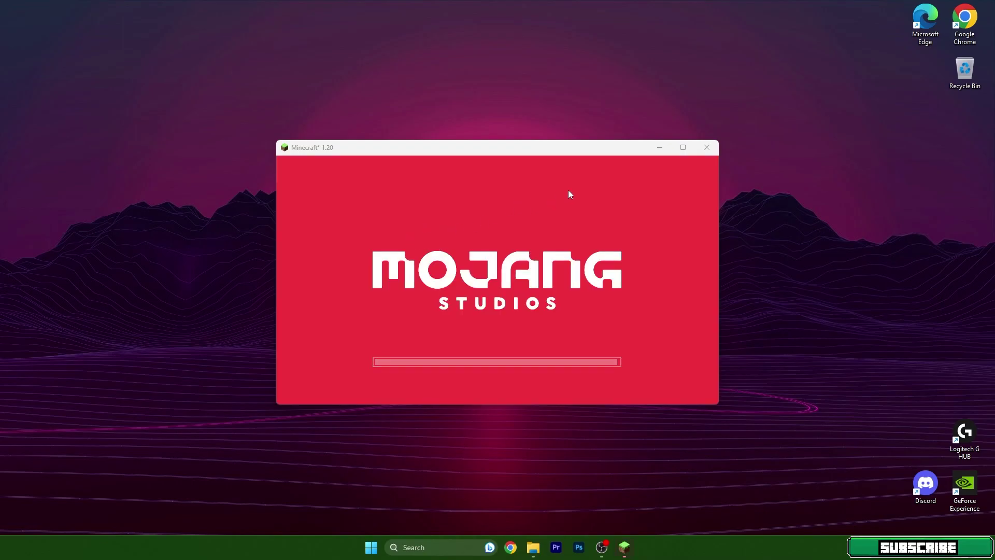
Step: Maximize the game window and load the first world in the singleplayer list
click(682, 149)
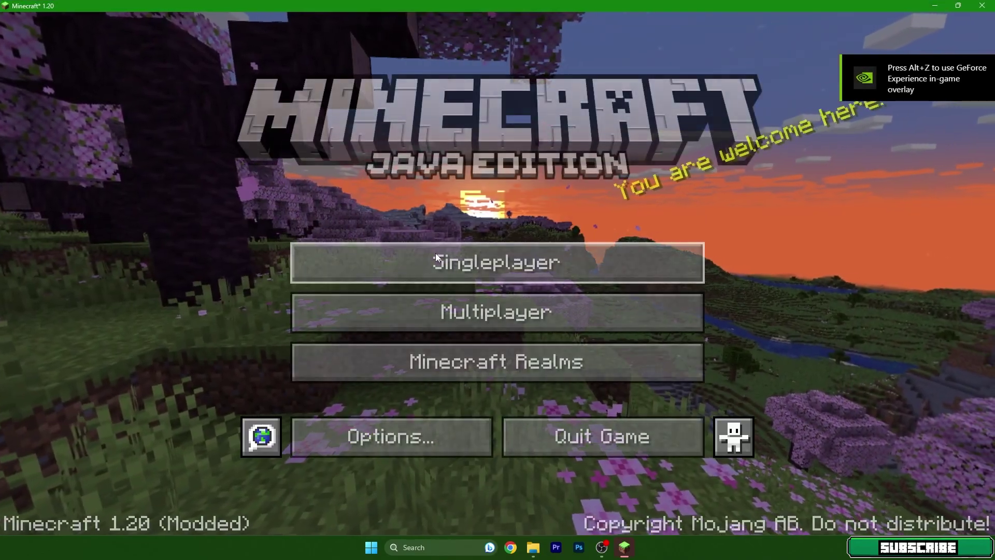
click(436, 253)
click(426, 154)
click(425, 152)
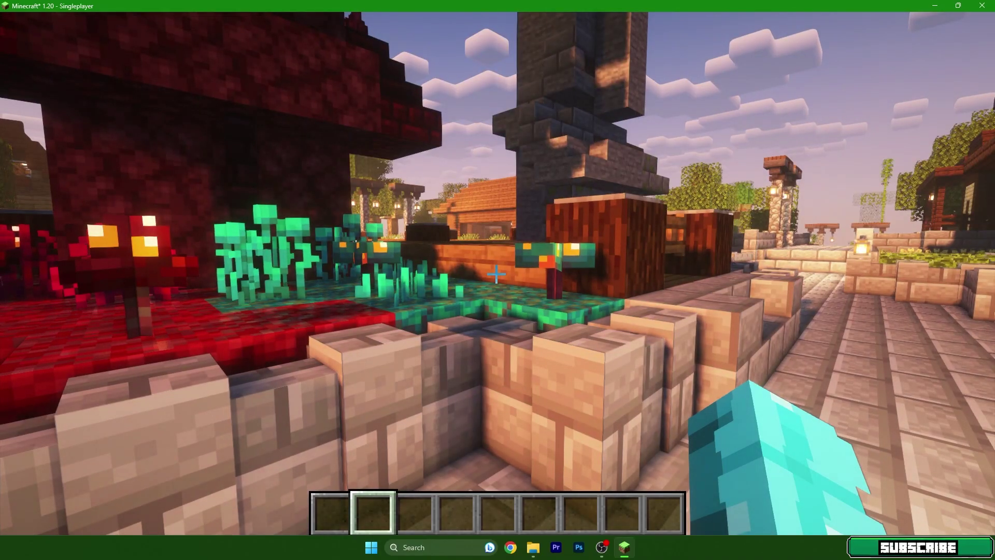
Step: Pause the game and open its video settings
key(Escape)
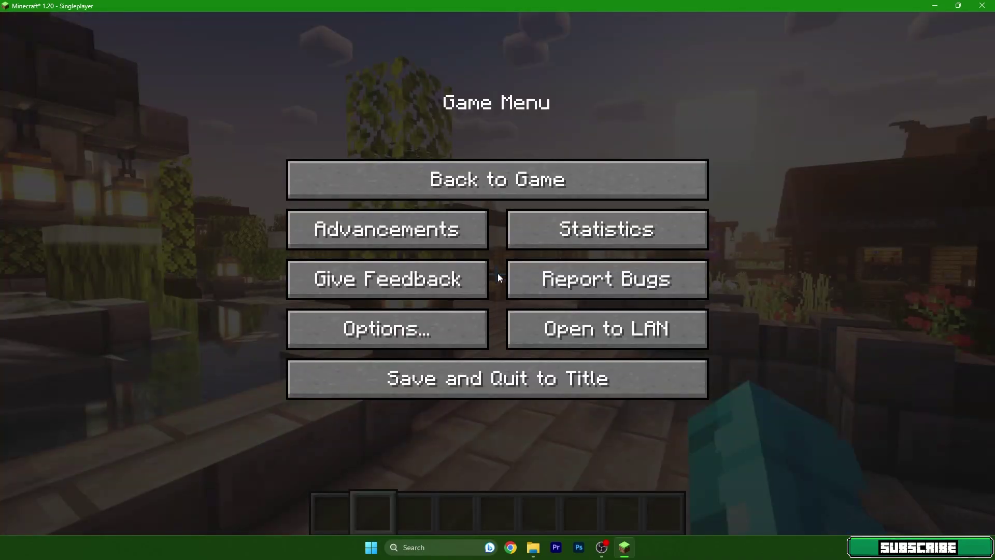
click(409, 325)
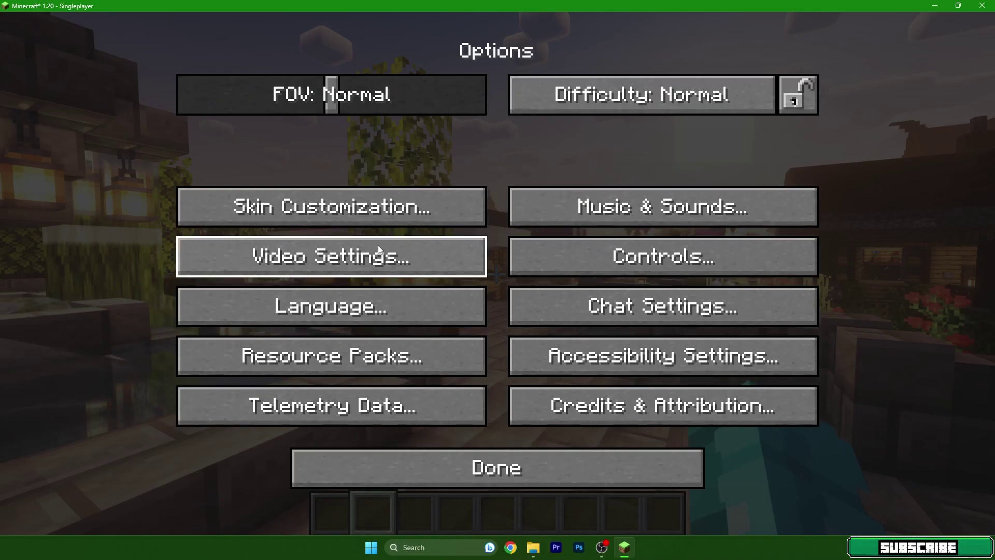
click(357, 251)
Step: Look through the installed shader packs and return to the video settings
click(355, 352)
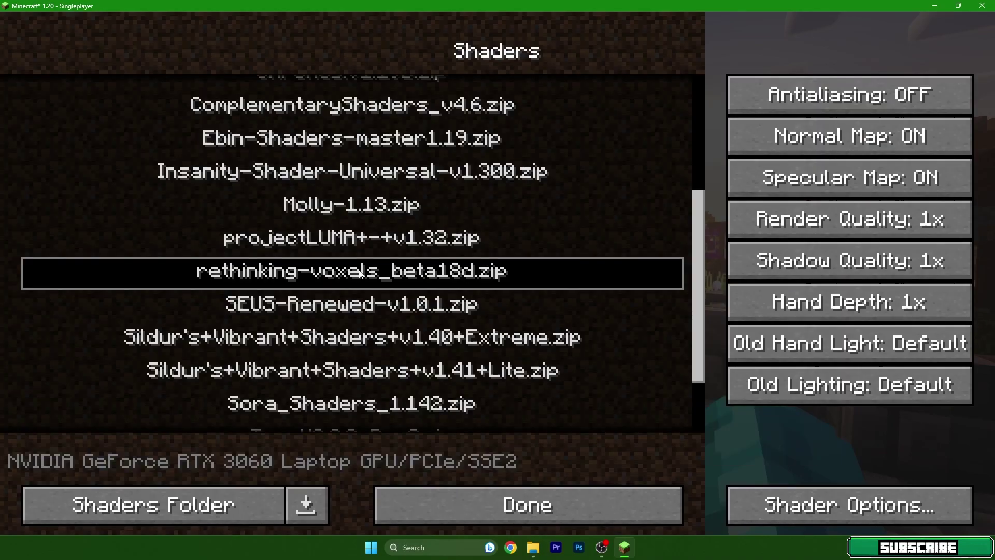
scroll(328, 119, up, 5)
scroll(328, 120, down, 5)
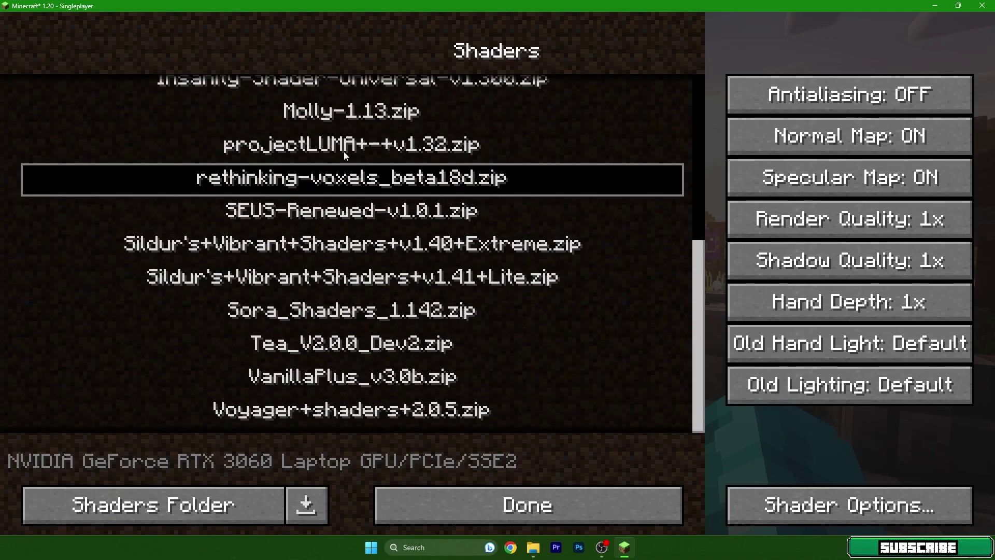
click(526, 511)
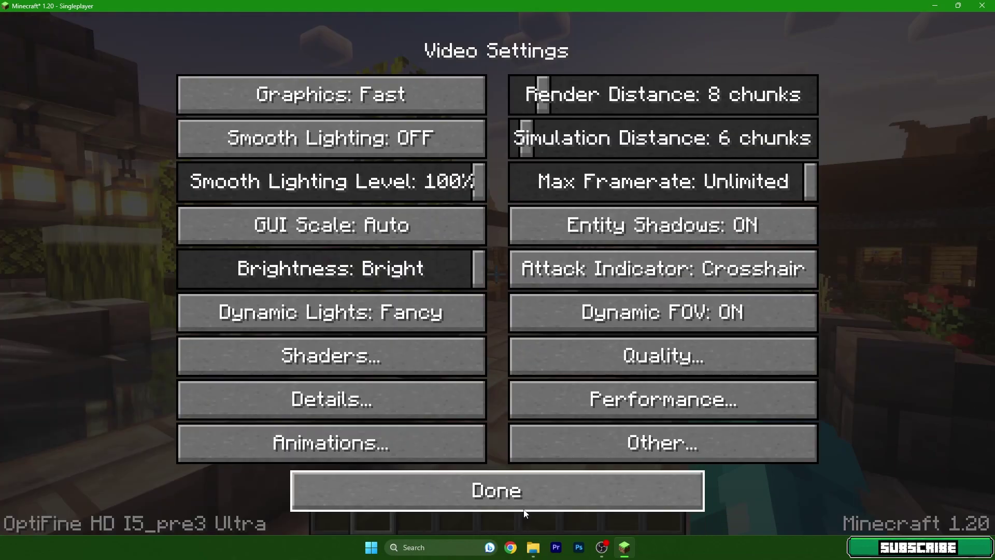
Step: Set the graphics to Fast and the render distance to 6 chunks
click(406, 93)
click(327, 105)
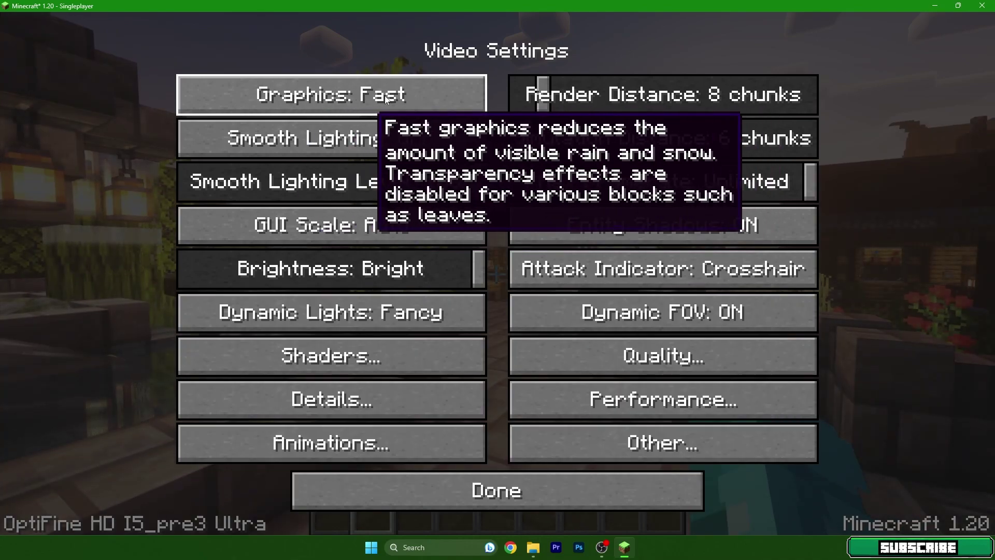
click(540, 99)
drag(541, 98, 533, 98)
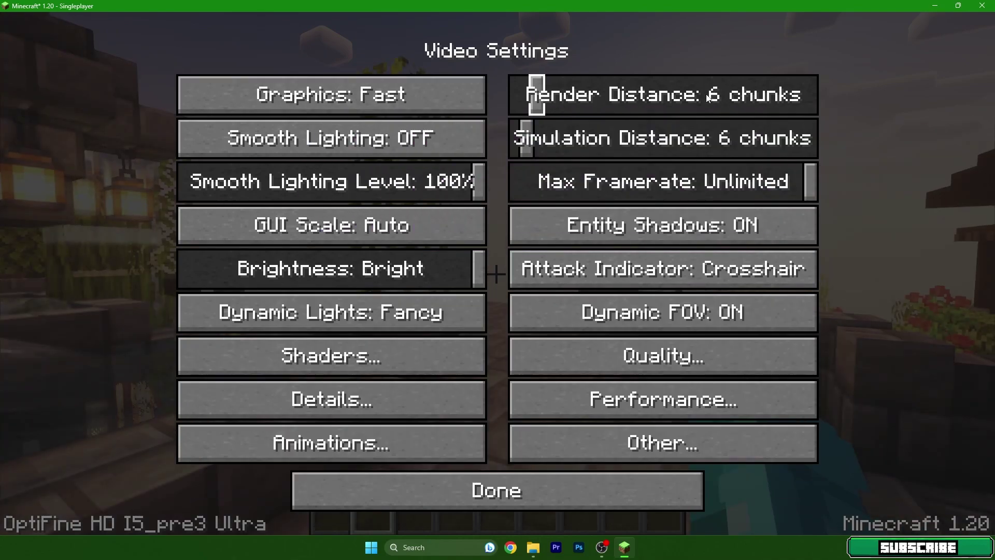
Step: Set the simulation distance to 5 chunks and turn dynamic lights off
click(524, 139)
drag(524, 140, 517, 139)
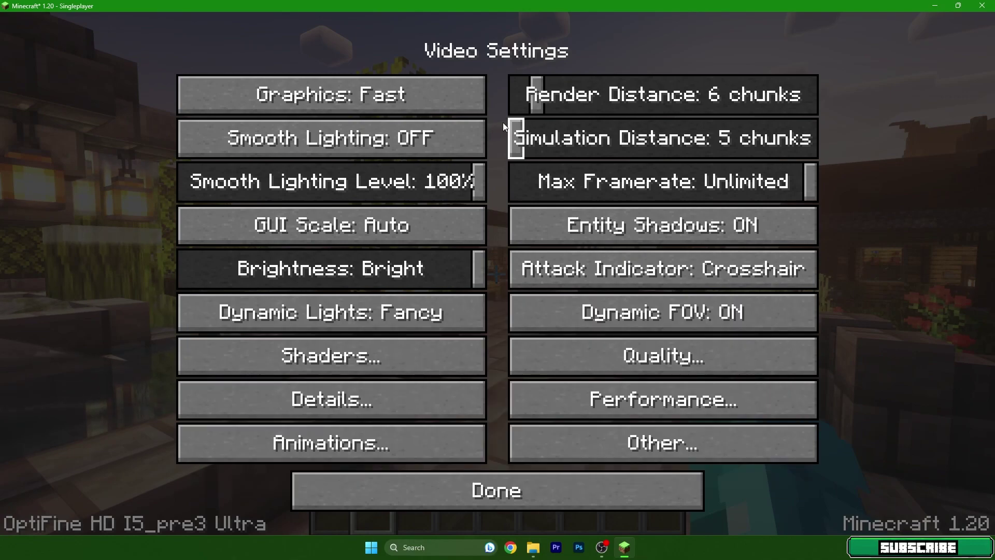
click(384, 310)
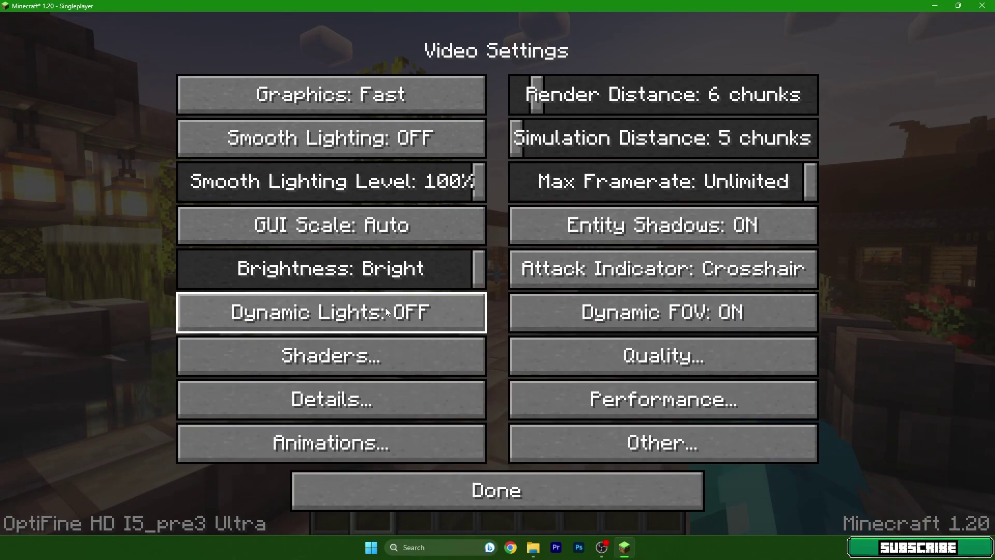
Step: In the quality settings, turn emissive textures off and set Better Grass to Fast
click(622, 357)
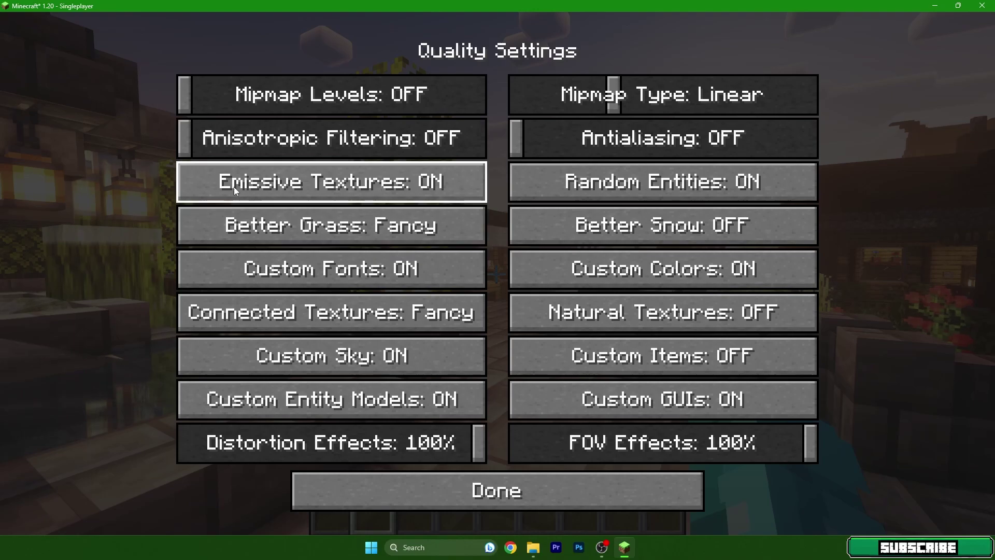
click(434, 188)
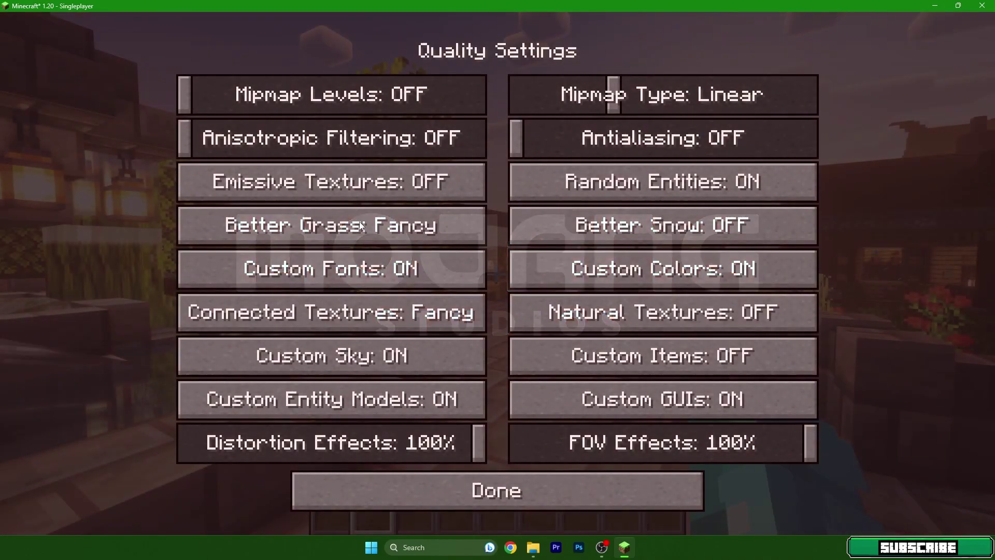
click(362, 228)
click(362, 228)
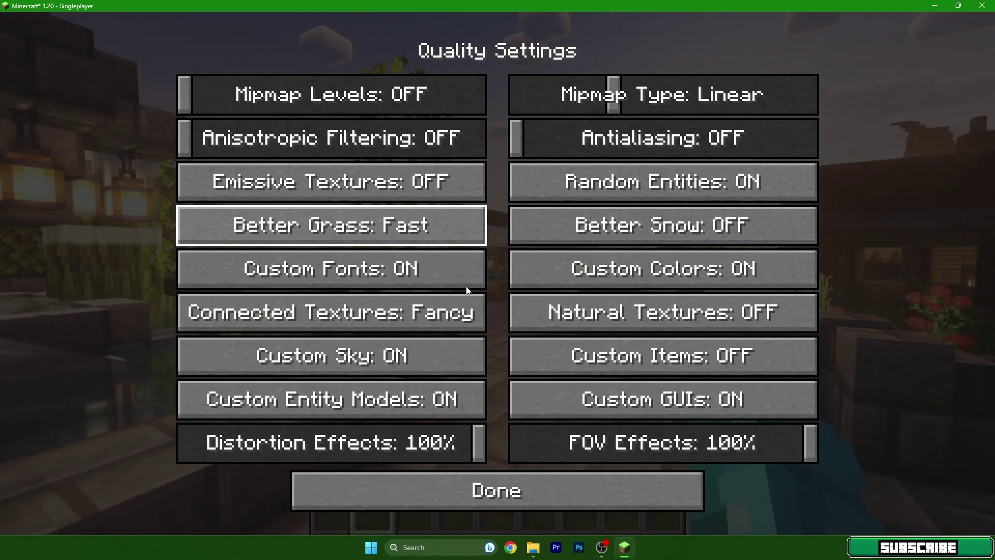
Step: Turn connected textures off and set the mipmap type to Nearest, finishing the quality settings
click(362, 313)
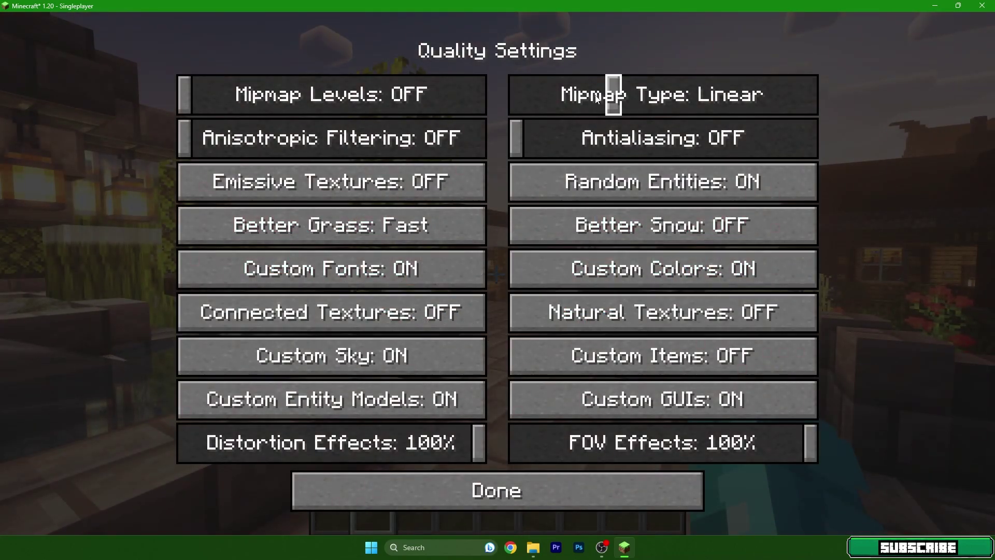
drag(613, 94, 509, 89)
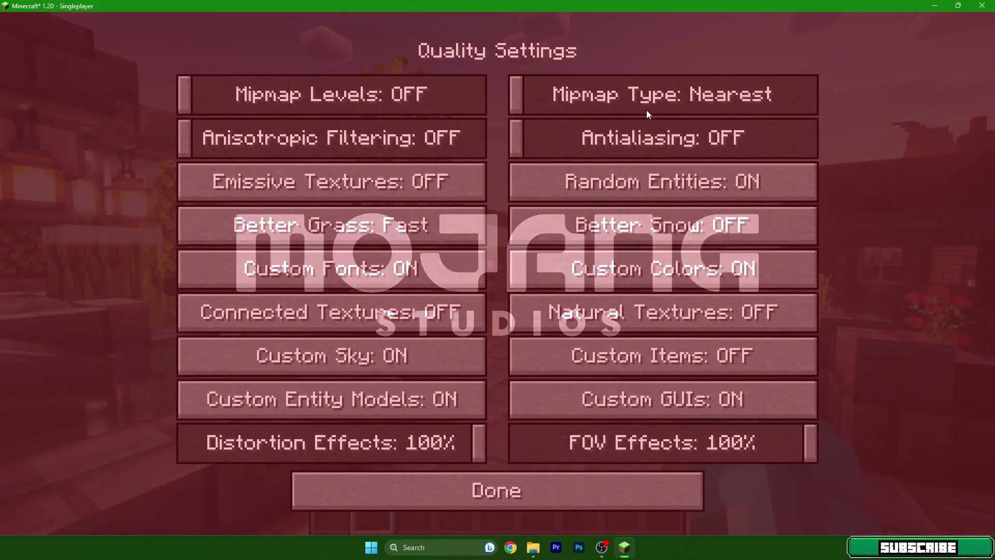
click(469, 488)
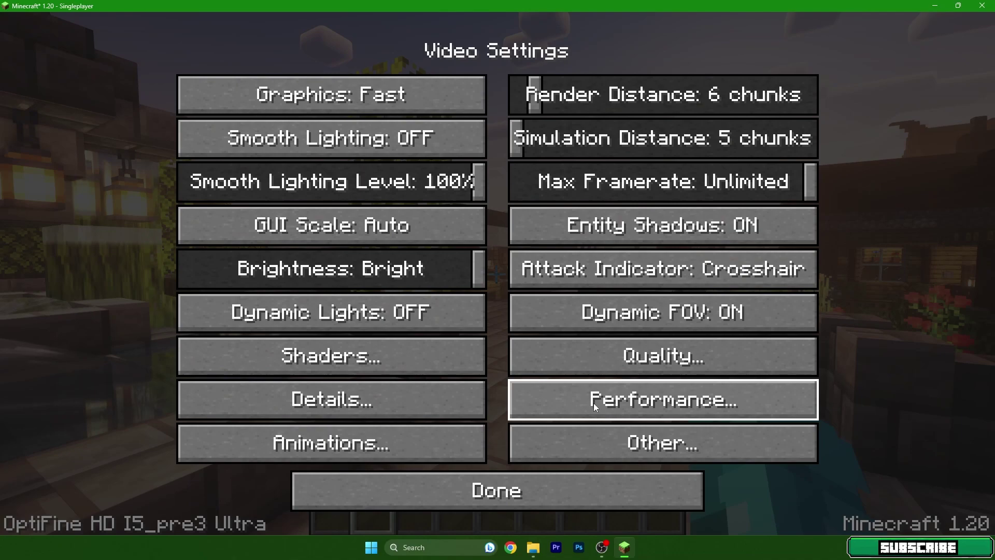
Step: In the performance settings, turn on Fast Render and Smooth FPS
click(593, 402)
click(614, 100)
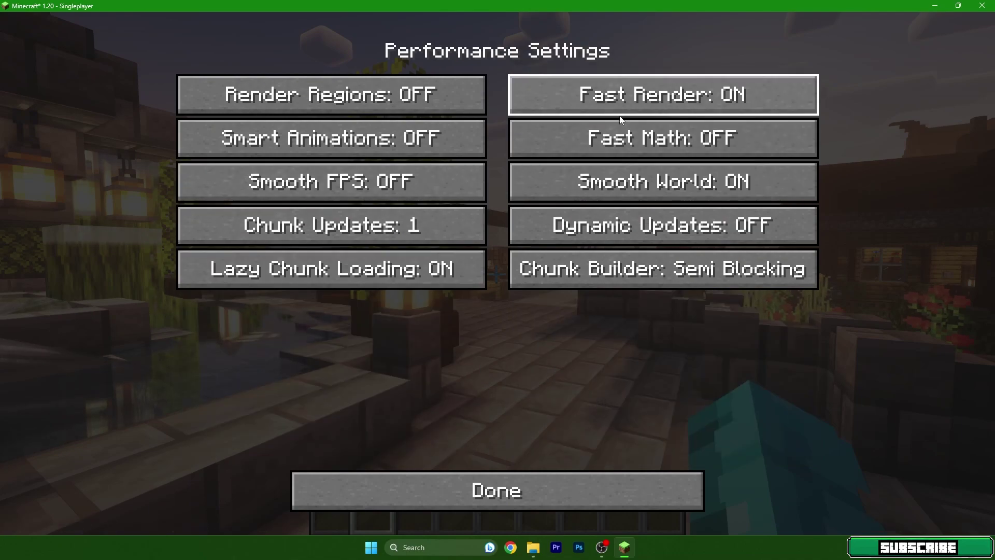
click(407, 179)
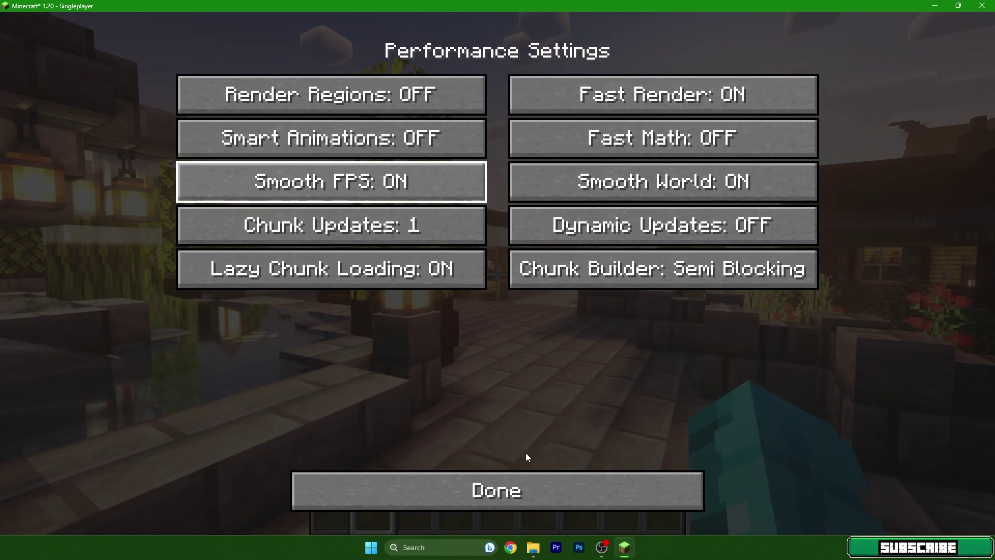
click(523, 488)
Step: In the Other settings, set the debug profiler and advanced tooltips to ON
click(622, 441)
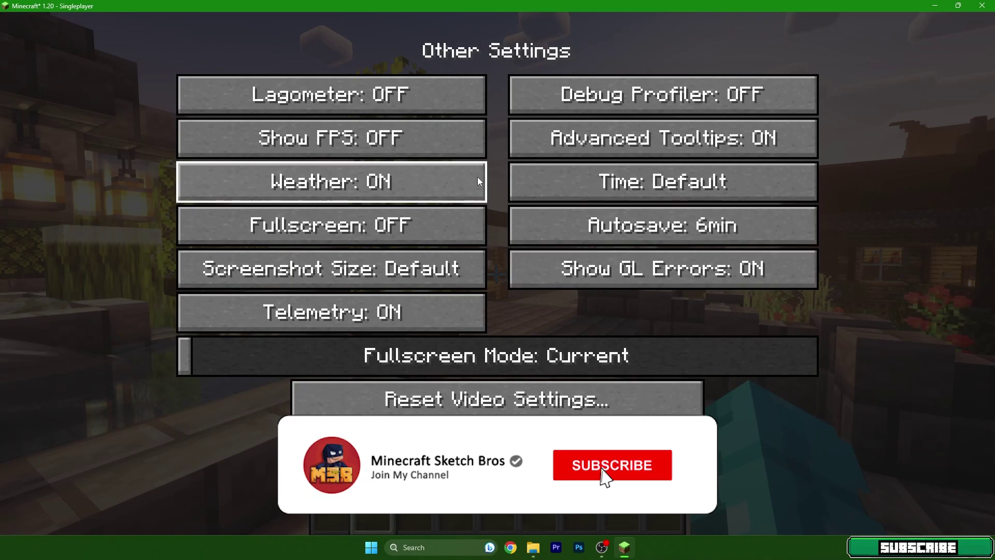
click(655, 106)
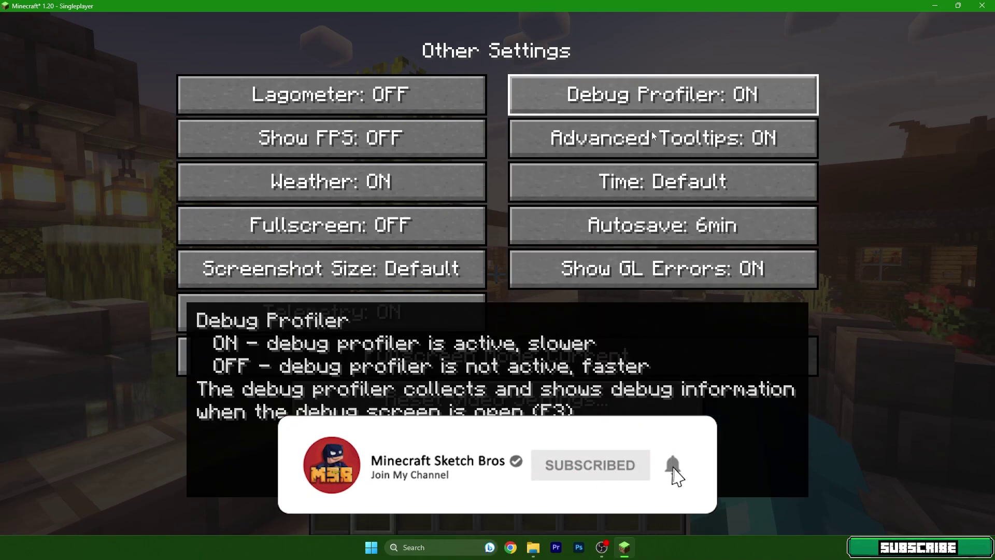
click(651, 133)
click(660, 126)
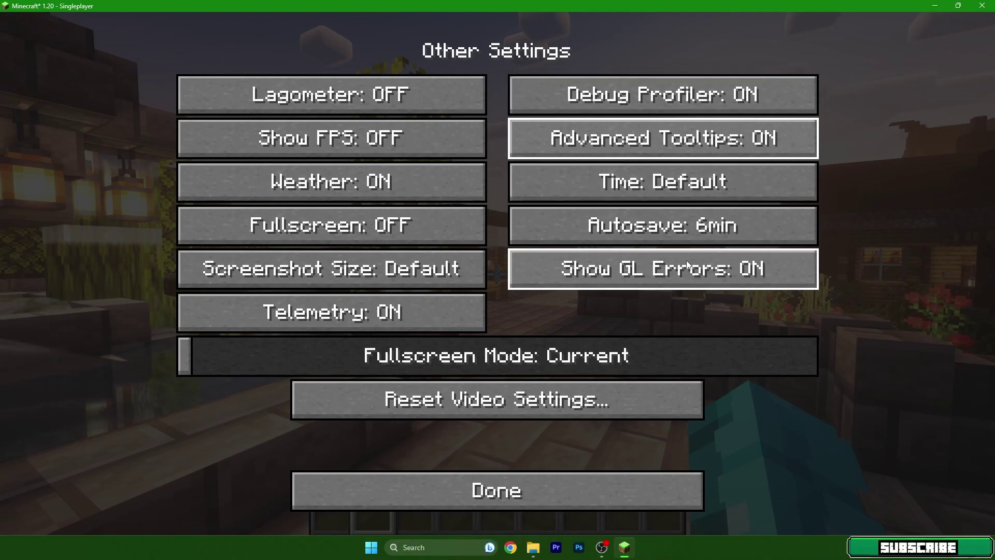
Step: Finish the Other settings, and in the animation settings cycle the particle level round to Minimal
click(501, 477)
click(322, 442)
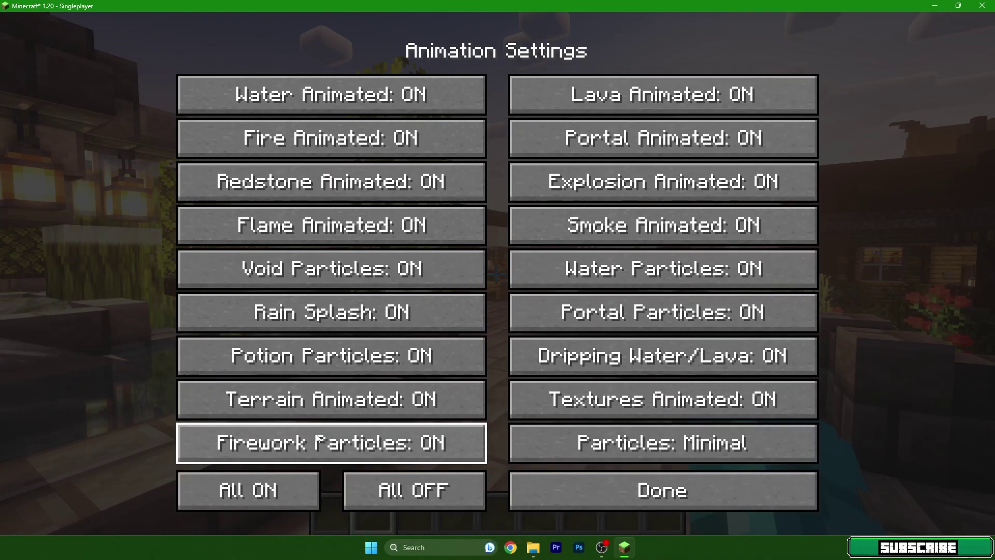
click(628, 439)
click(656, 445)
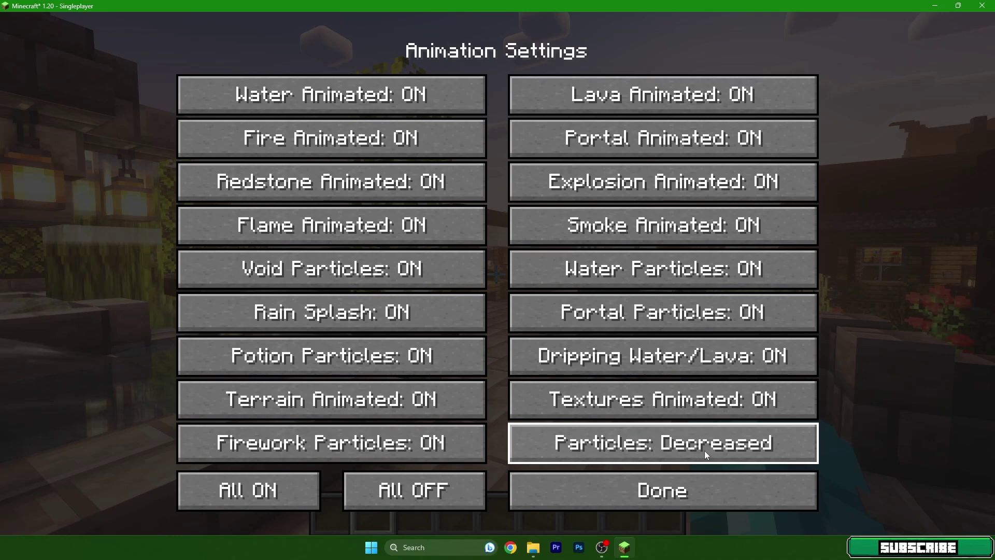
click(694, 447)
click(657, 476)
Step: In the detail settings, turn clouds OFF and set trees to Fast
click(348, 399)
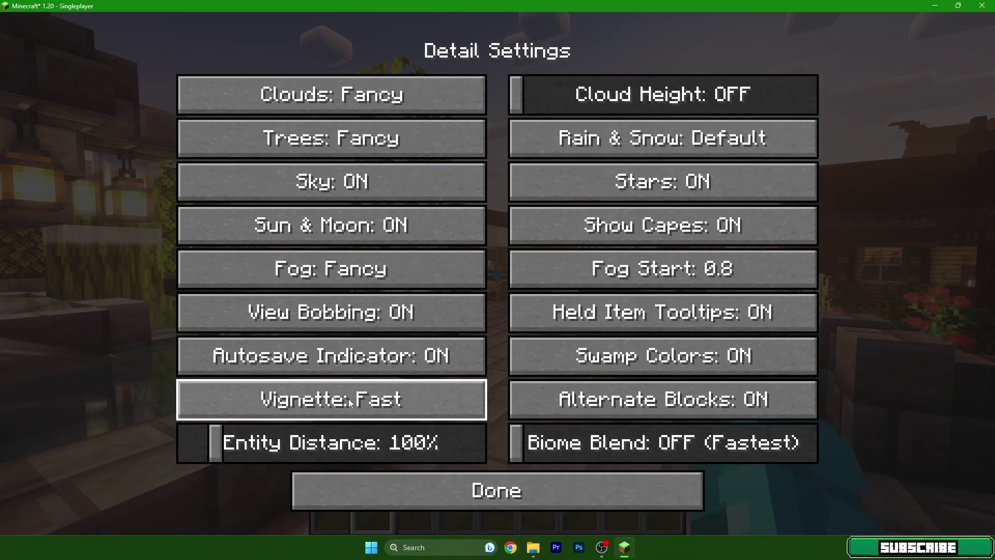
click(344, 102)
click(339, 138)
click(337, 138)
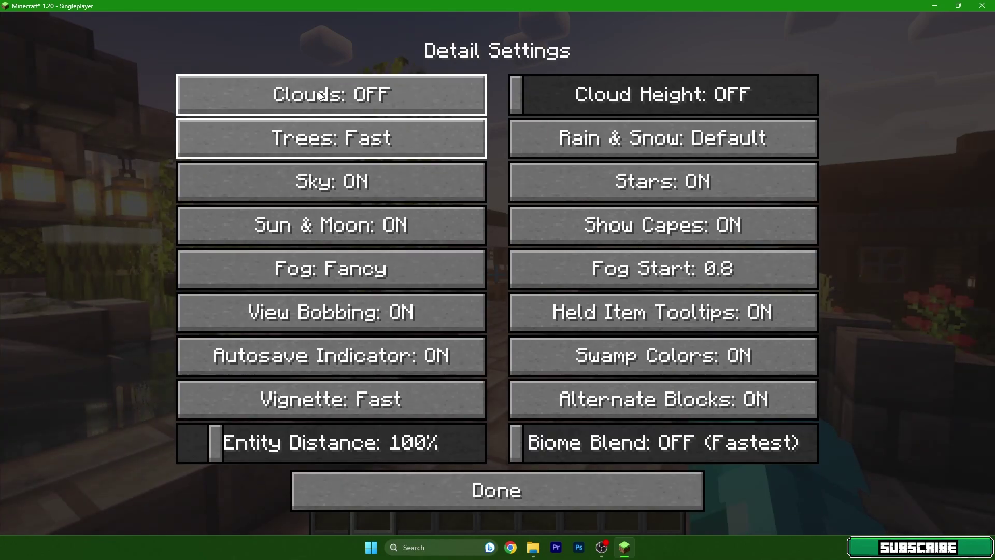
click(321, 143)
click(331, 141)
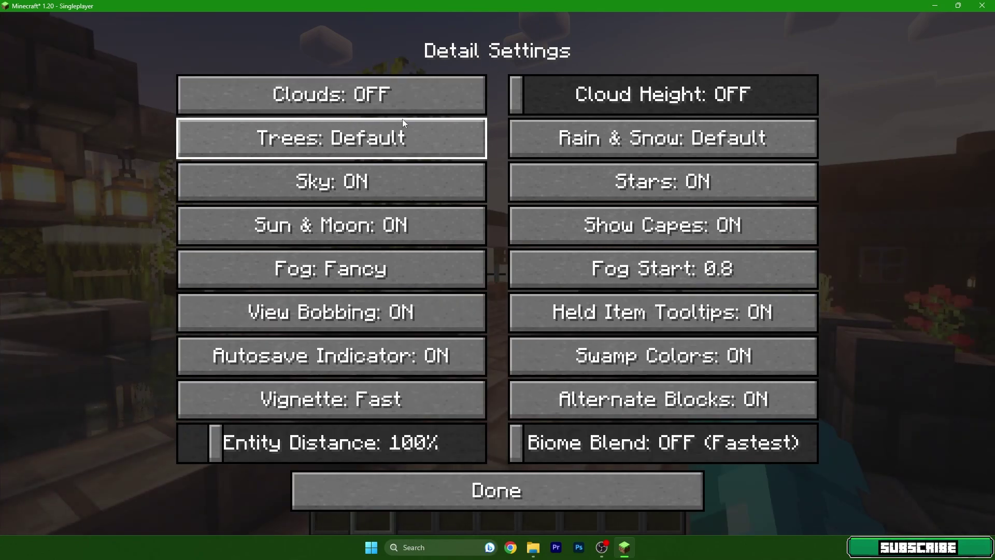
click(357, 146)
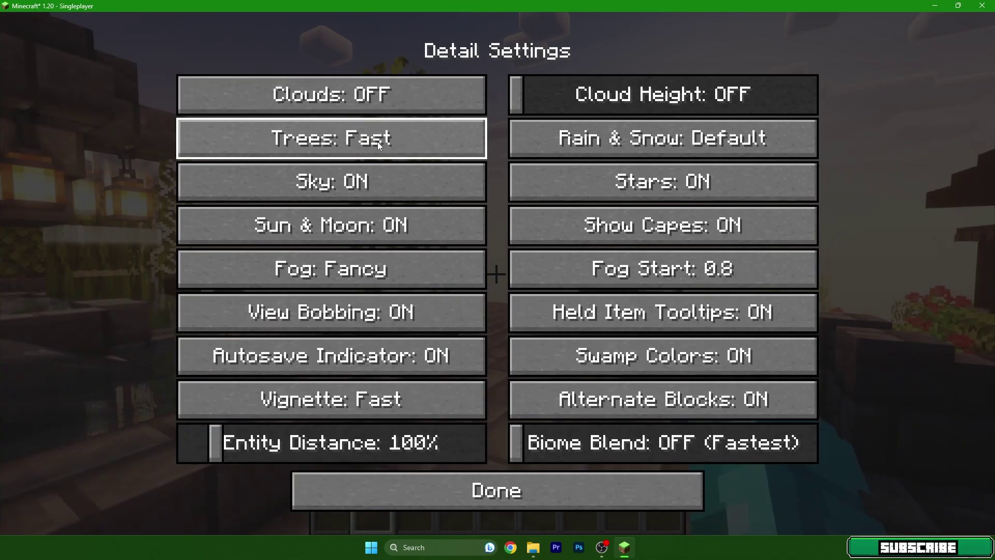
Step: Turn the sky and the fog OFF, finishing the detail settings
click(346, 187)
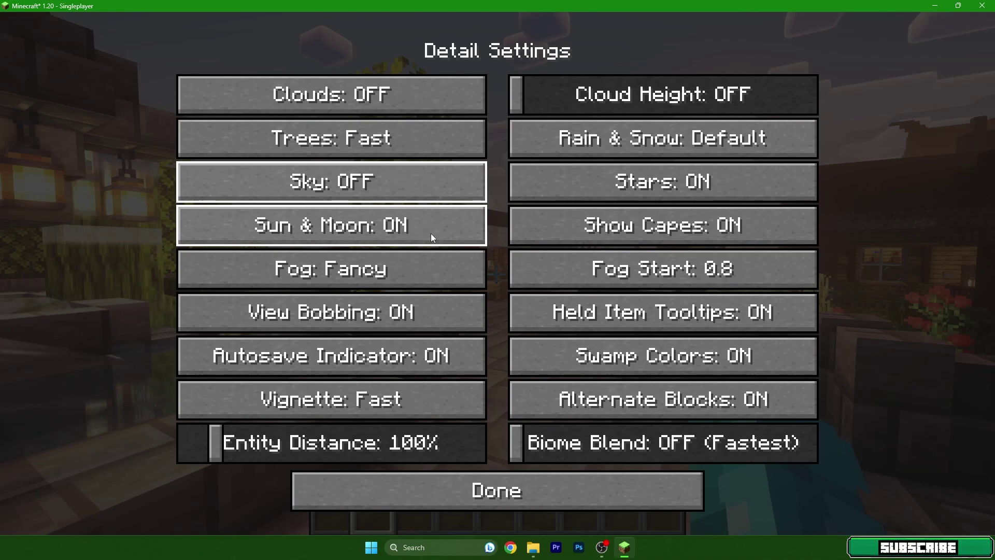
click(374, 274)
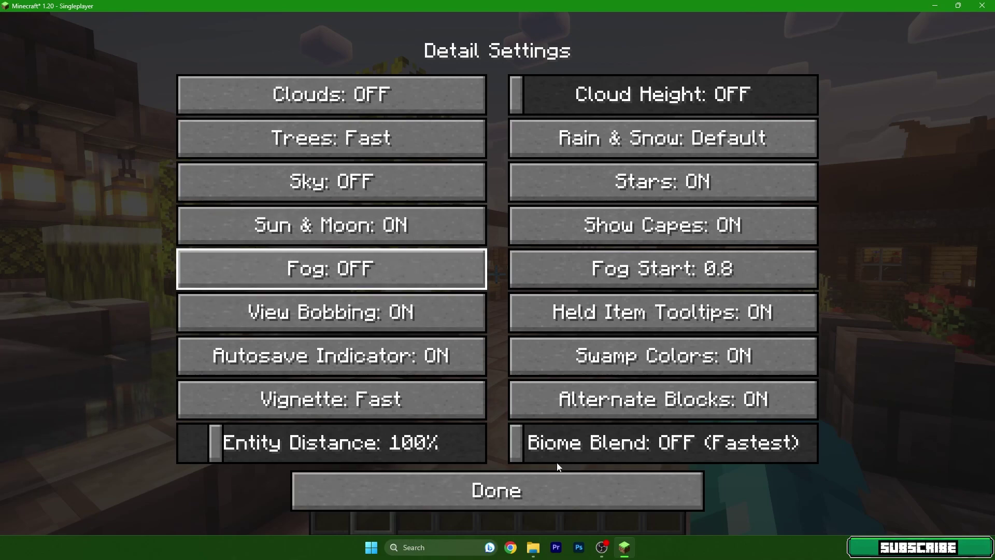
click(609, 491)
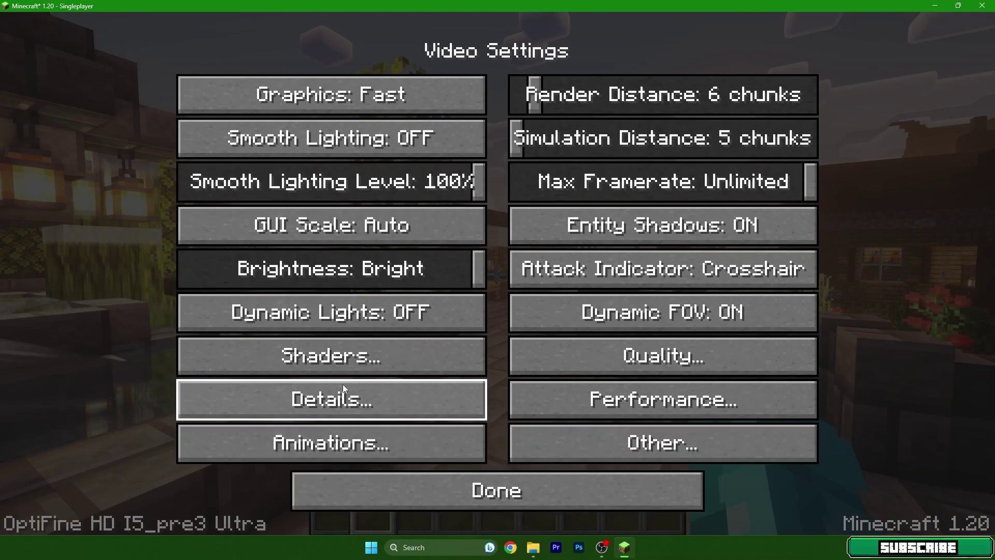
Step: Open the shader options for rethinking-voxels_beta18d.zip and cycle its quality profile through presets such as Very High
click(338, 357)
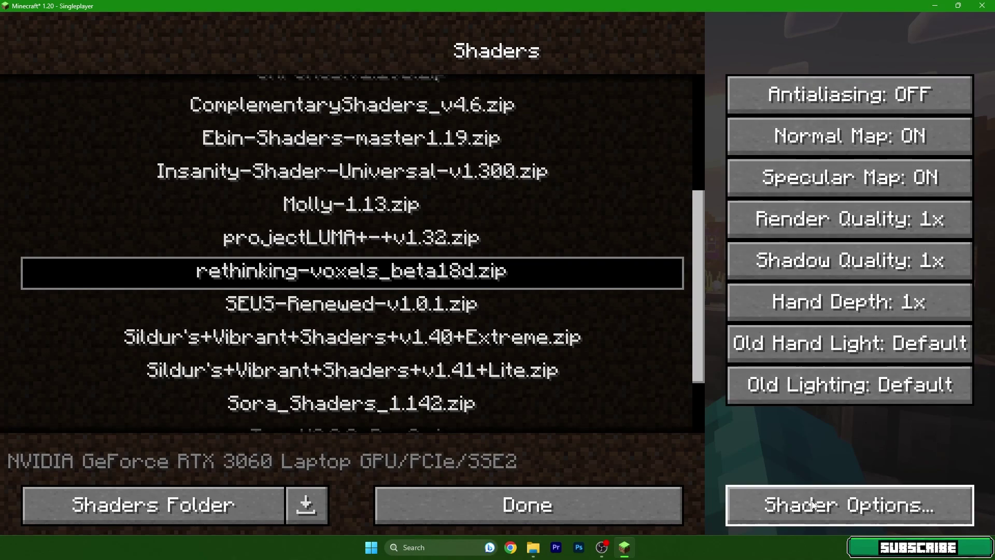
click(764, 501)
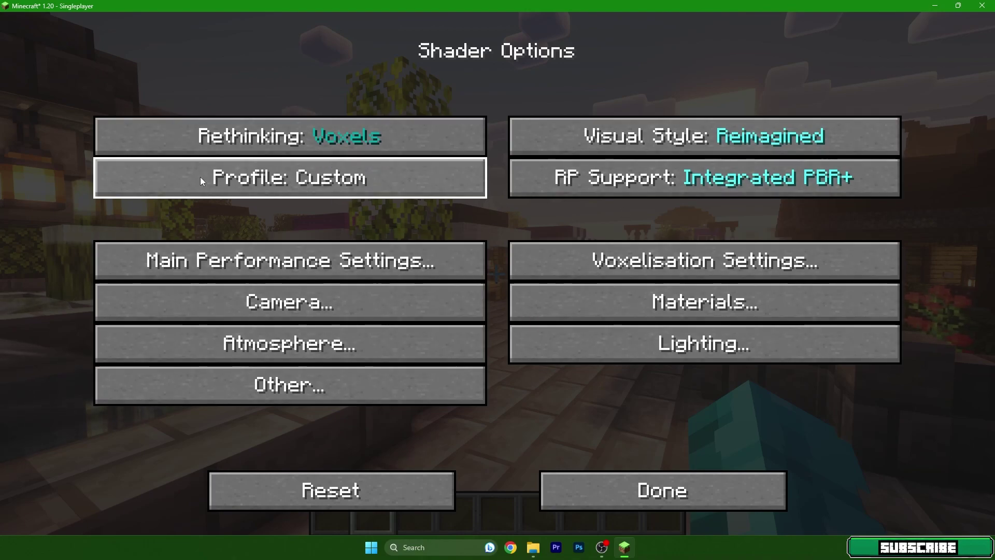
click(376, 183)
click(413, 179)
click(404, 178)
click(404, 178)
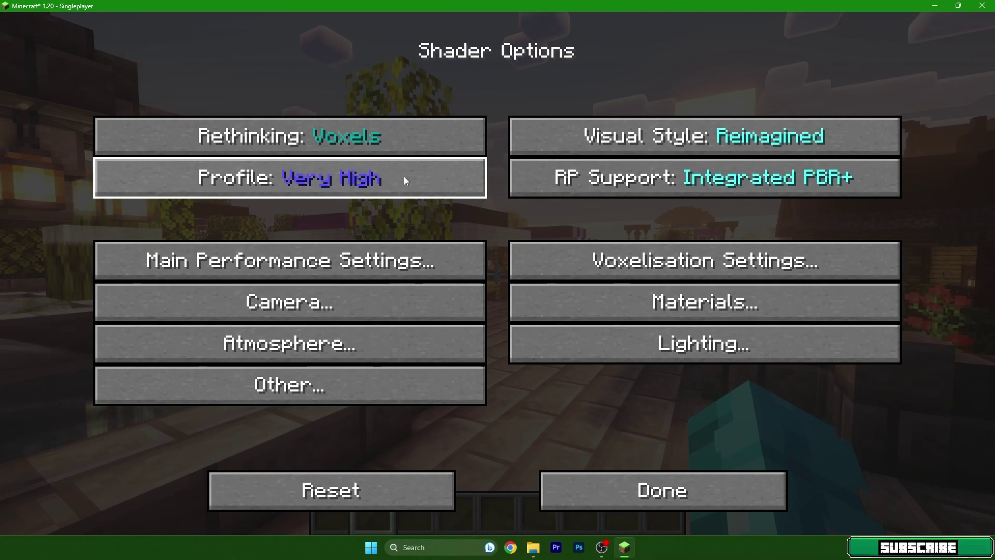
click(404, 179)
click(404, 178)
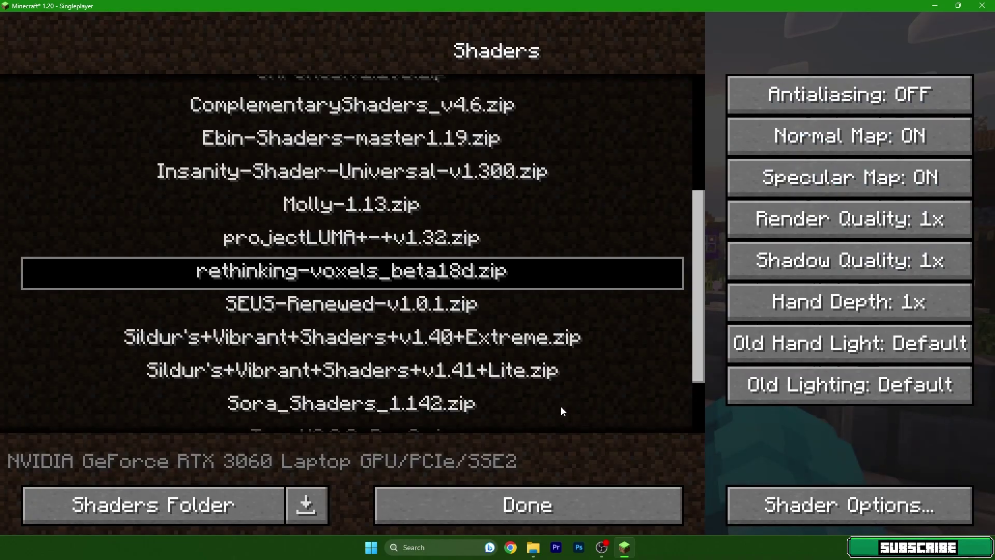
Step: Finish the shader and video settings and return to the game world
click(511, 490)
click(512, 488)
click(512, 468)
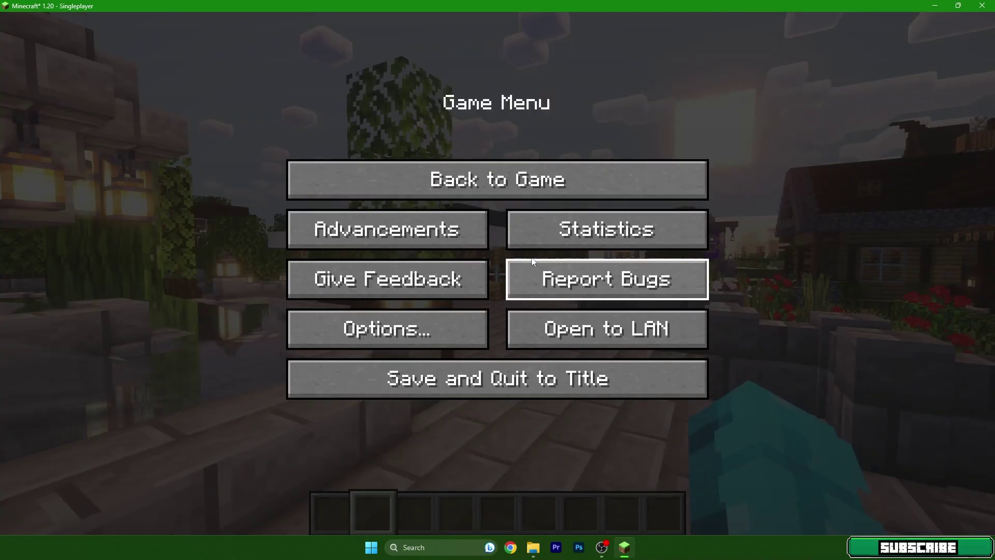
key(Escape)
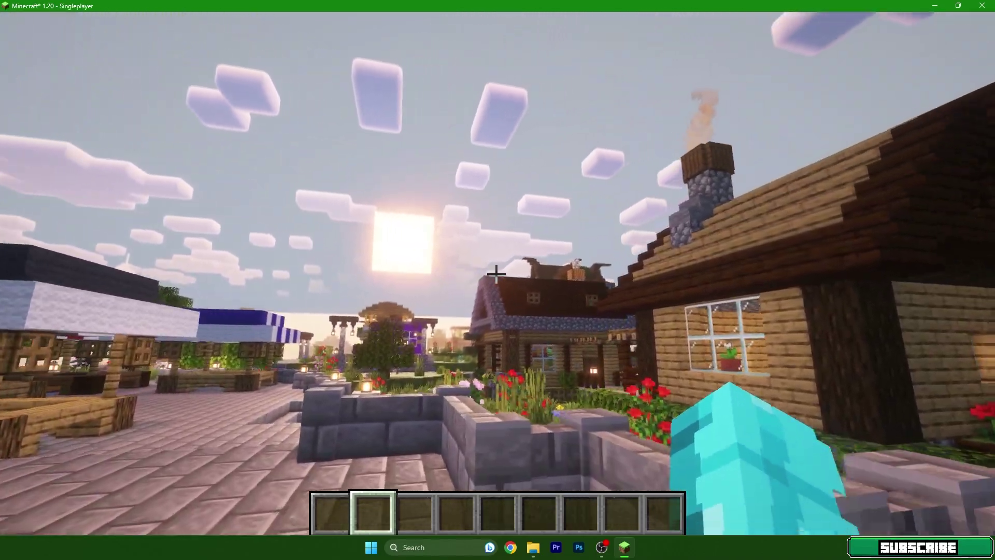